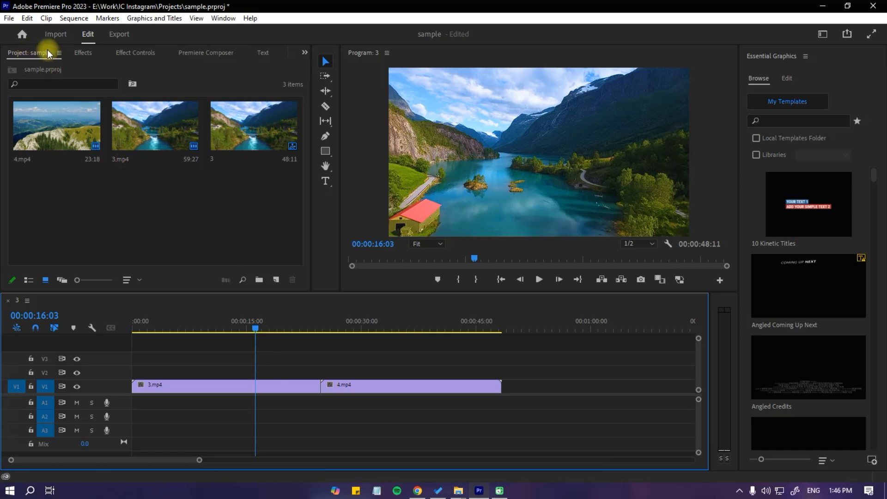
Create a 1280 x 720 adjustment layer and place it on V2 spanning both clips, 3.mp4 and 4.mp4
{"action": "left_click", "coordinate": [278, 283]}
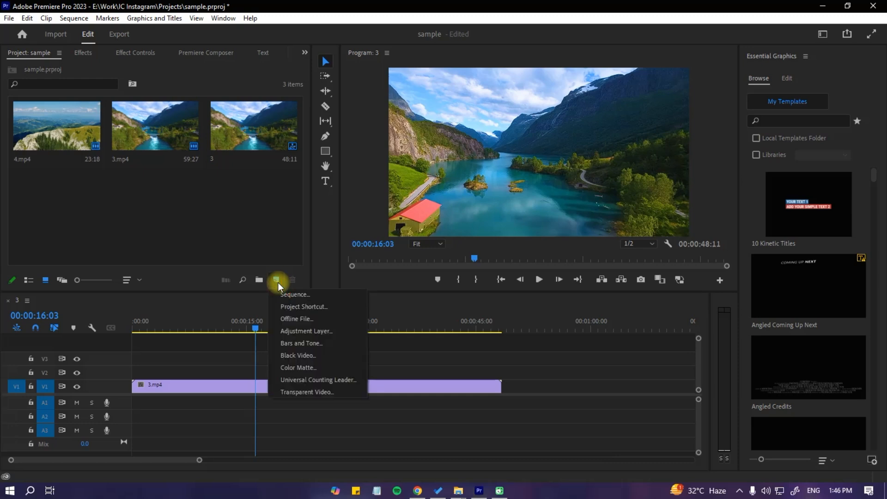
{"action": "left_click", "coordinate": [324, 332]}
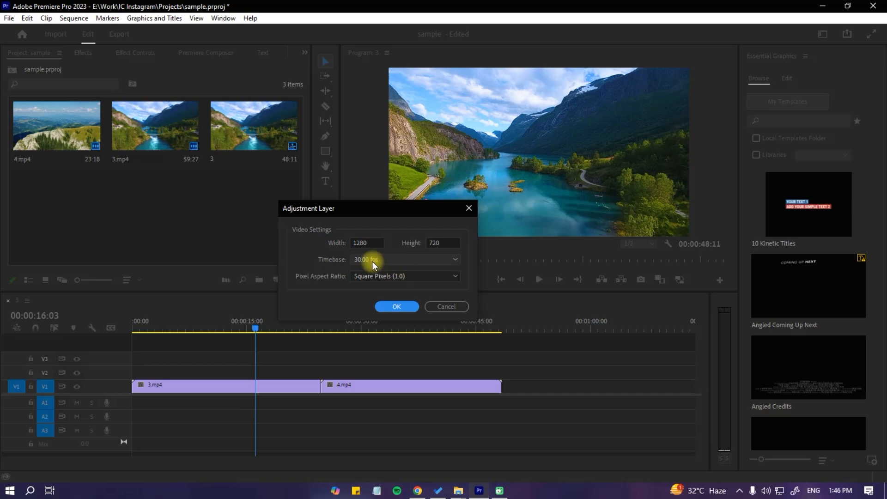
{"action": "left_click", "coordinate": [396, 307]}
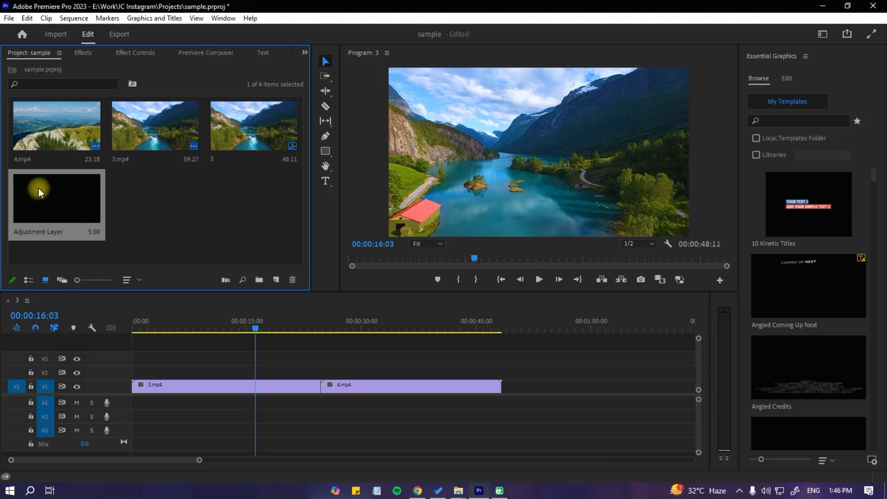
{"action": "left_click_drag", "start_coordinate": [43, 198], "coordinate": [498, 367]}
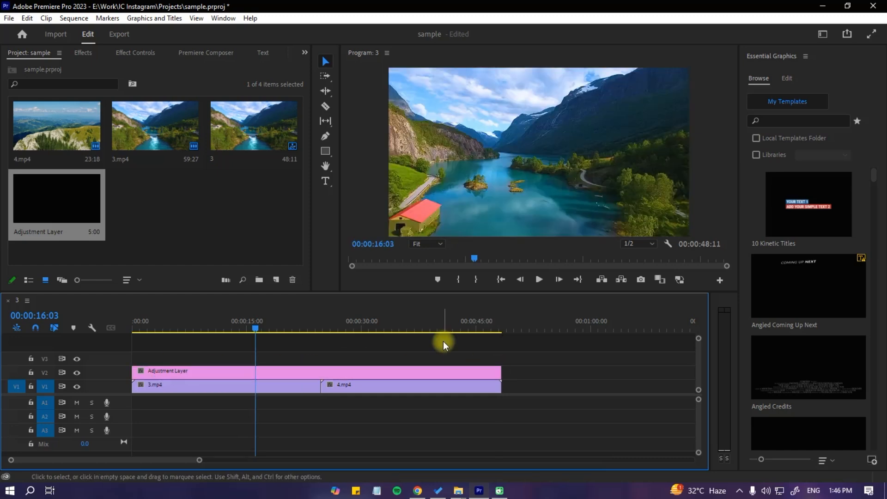
Find the Offset video effect and apply it to the adjustment layer
{"action": "left_click", "coordinate": [85, 55]}
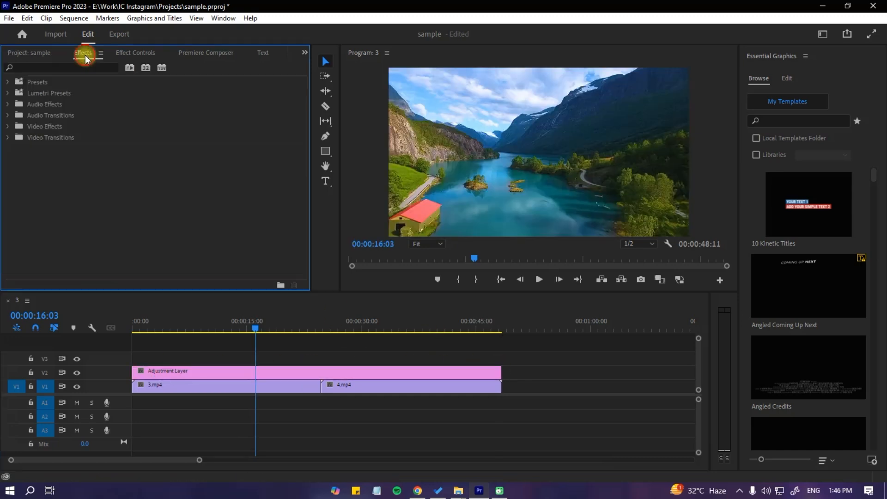
{"action": "left_click", "coordinate": [67, 67]}
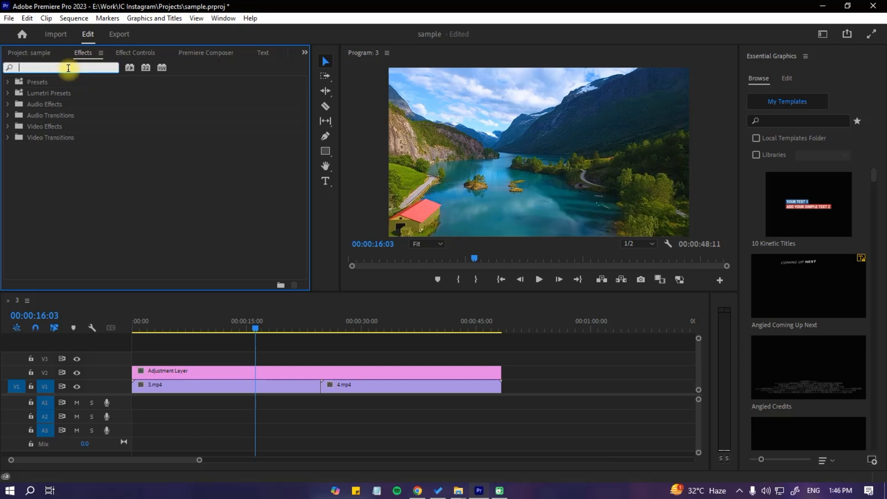
{"action": "type", "text": "offse"}
{"action": "left_click", "coordinate": [141, 149]}
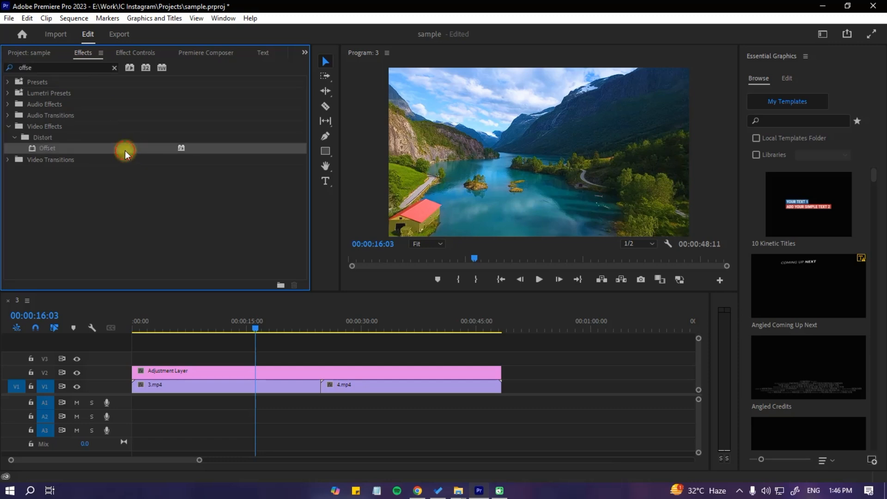
{"action": "left_click_drag", "start_coordinate": [125, 152], "coordinate": [281, 373]}
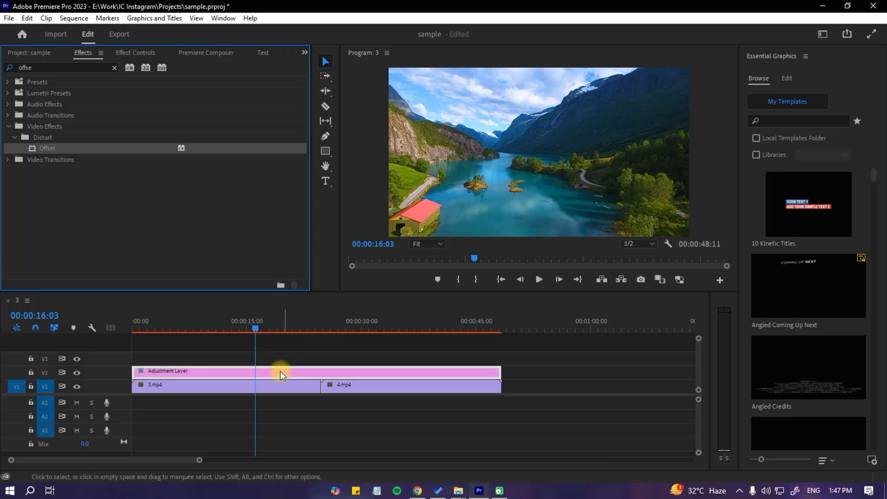
Find the Gaussian Blur video effect and apply it to the adjustment layer
{"action": "left_click", "coordinate": [115, 68]}
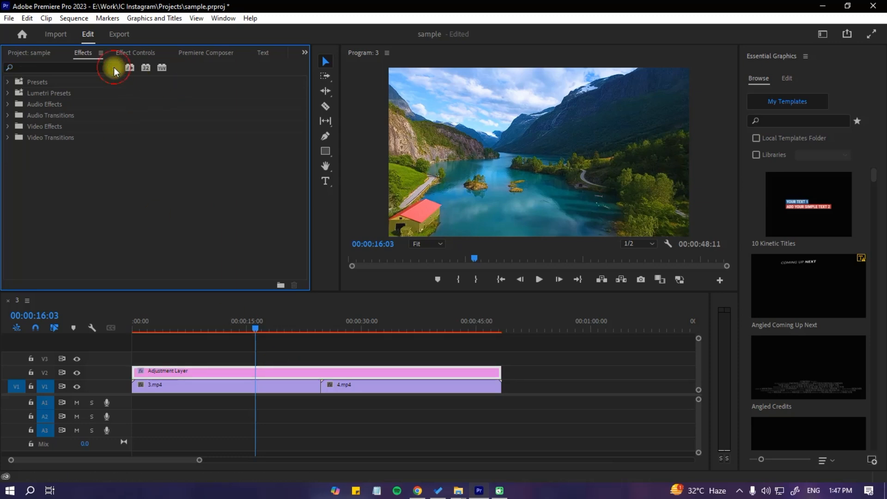
{"action": "left_click", "coordinate": [88, 68]}
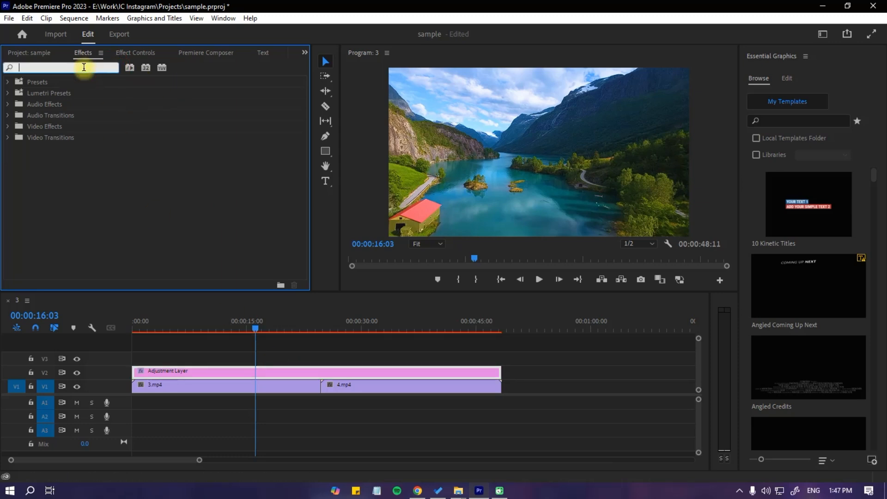
{"action": "type", "text": "gaussia"}
{"action": "left_click_drag", "start_coordinate": [99, 181], "coordinate": [289, 375]}
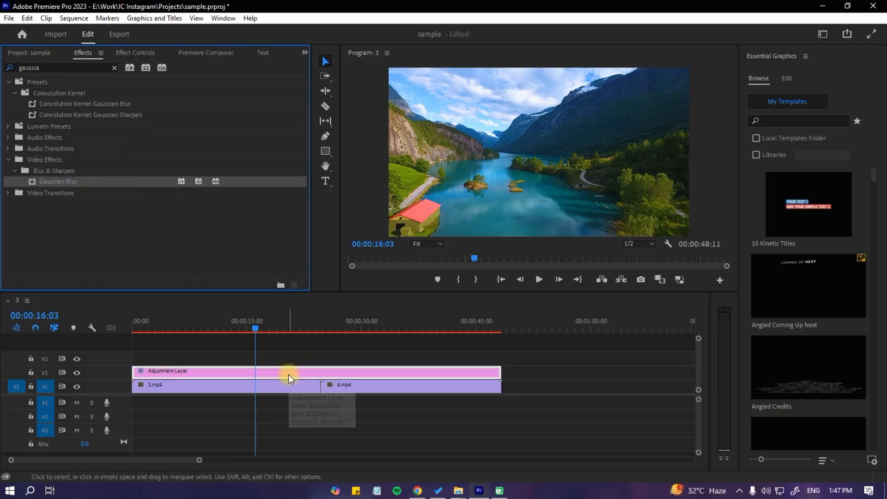
Five frames before the cut between 3.mp4 and 4.mp4, add starting keyframes for Offset's Shift Center To and Gaussian Blur's Blurriness
{"action": "left_click_drag", "start_coordinate": [252, 328], "coordinate": [324, 334]}
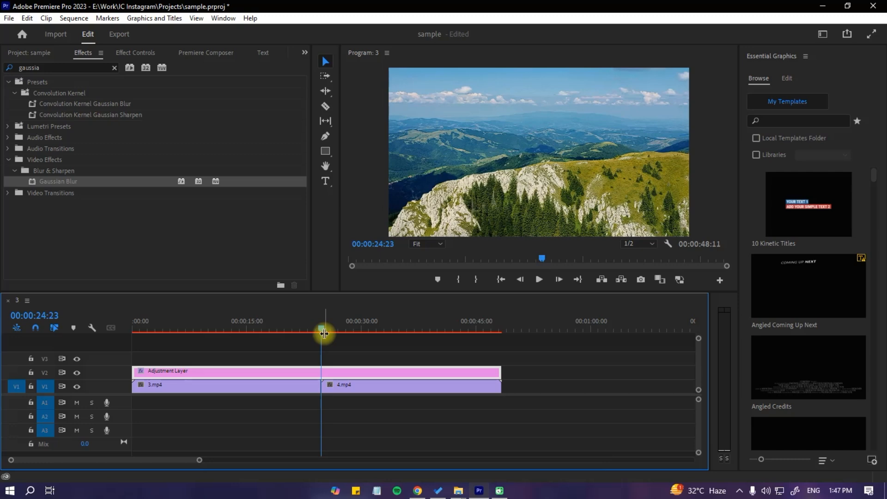
{"action": "key", "text": "Left"}
{"action": "key", "text": "Left"}
{"action": "key", "text": "Left"}
{"action": "key", "text": "Left"}
{"action": "key", "text": "Left"}
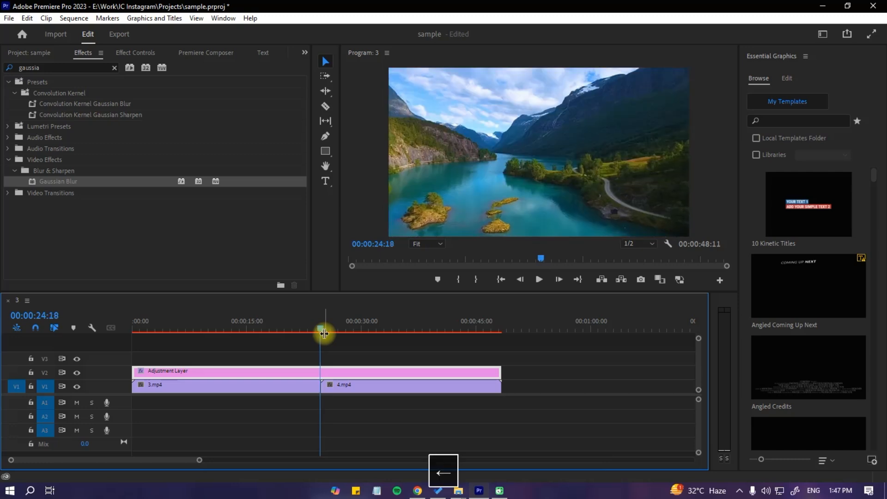
{"action": "left_click_drag", "start_coordinate": [199, 460], "coordinate": [157, 461]}
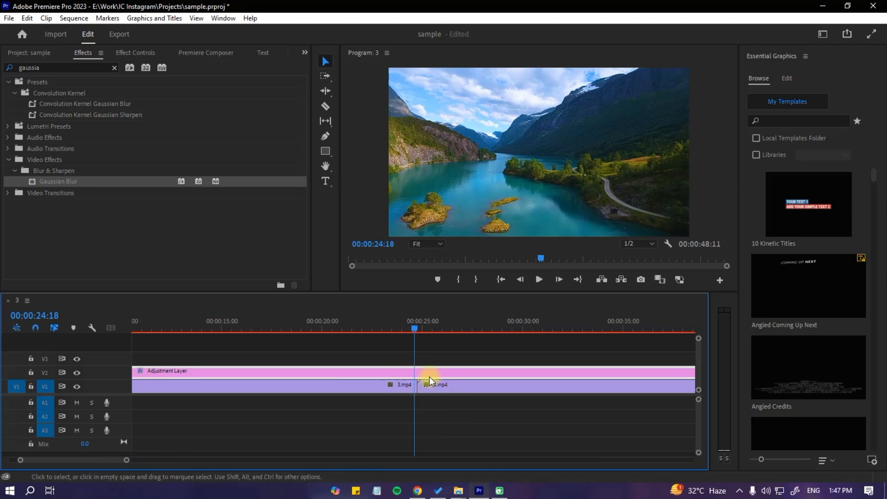
{"action": "left_click", "coordinate": [134, 52]}
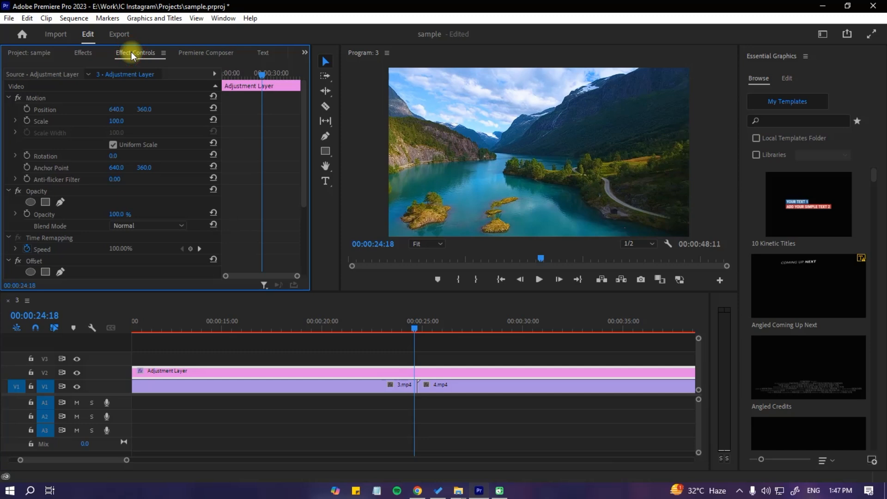
{"action": "scroll", "coordinate": [277, 187], "scroll_direction": "down", "scroll_amount": 3}
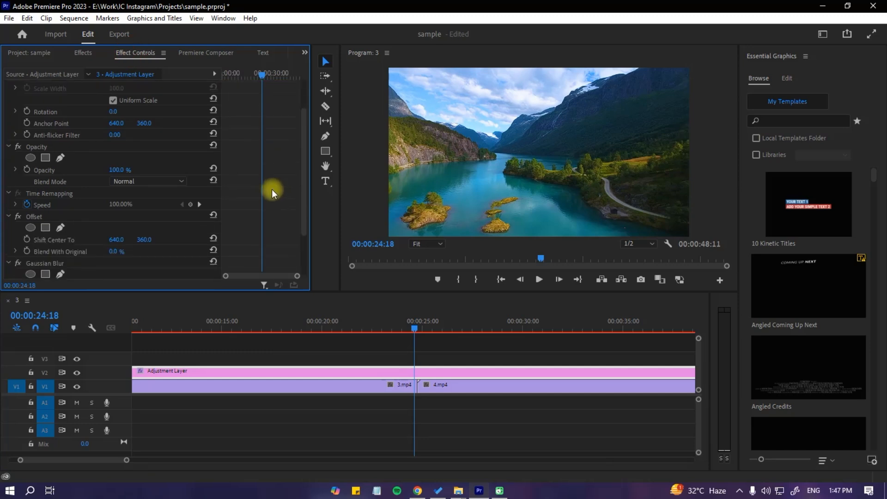
{"action": "scroll", "coordinate": [231, 185], "scroll_direction": "down", "scroll_amount": 3}
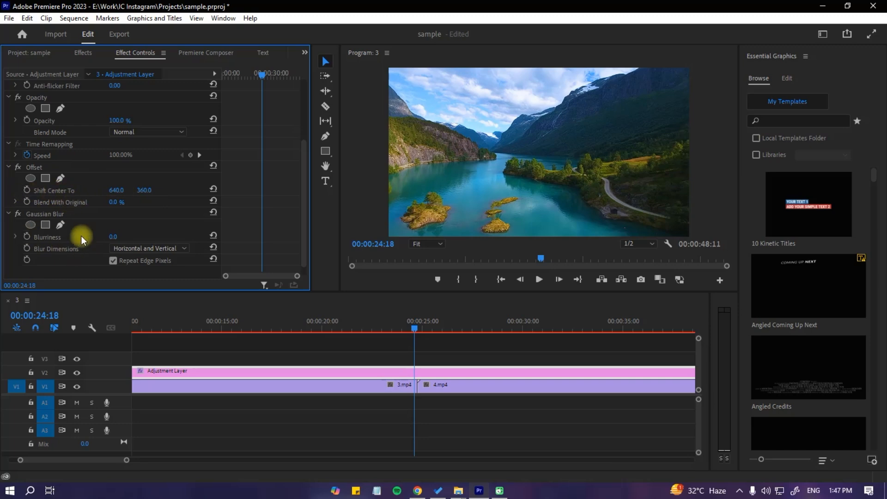
{"action": "left_click", "coordinate": [27, 190]}
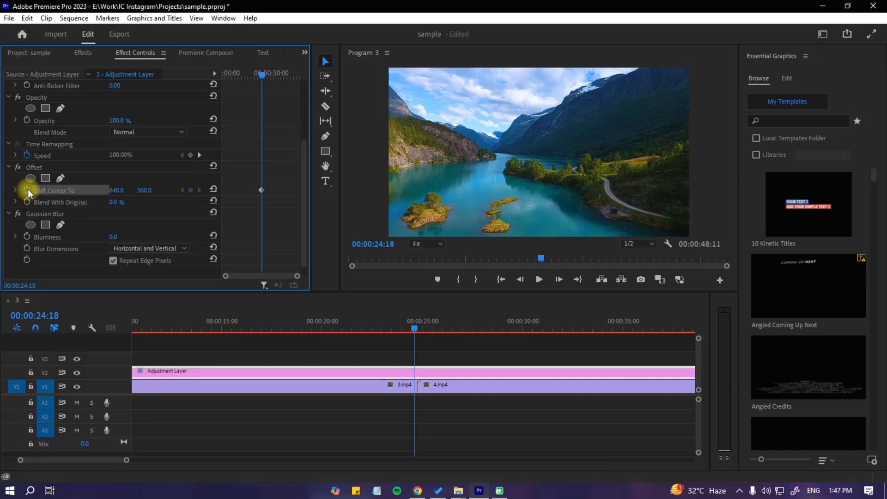
{"action": "left_click", "coordinate": [27, 238]}
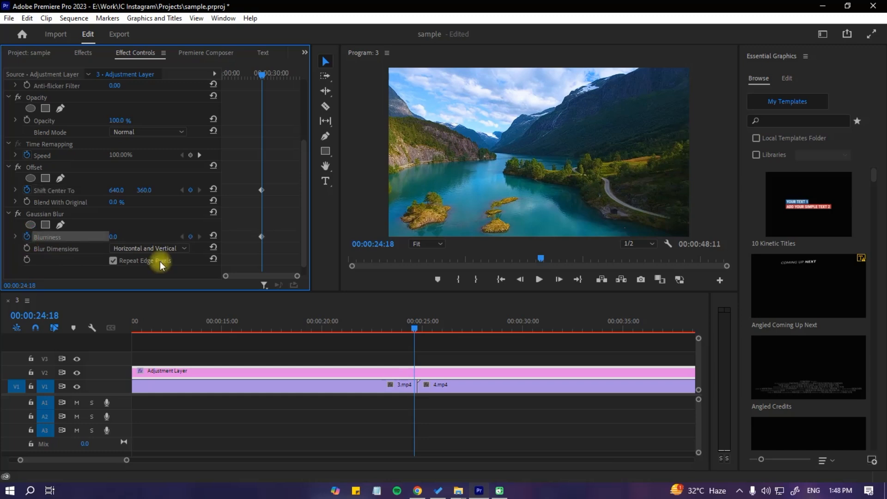
Five frames after the cut, lower Shift Center To's horizontal value by one full frame width and add a Blurriness keyframe at 0
{"action": "left_click", "coordinate": [420, 330]}
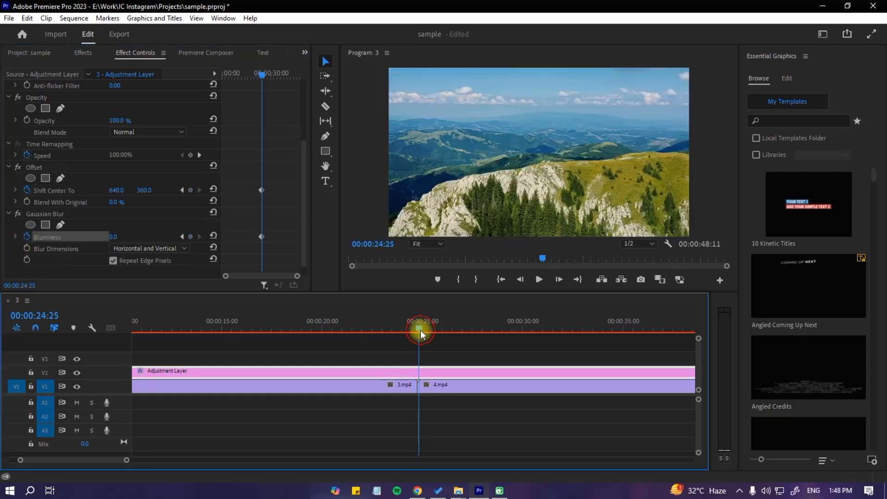
{"action": "left_click_drag", "start_coordinate": [420, 330], "coordinate": [420, 328]}
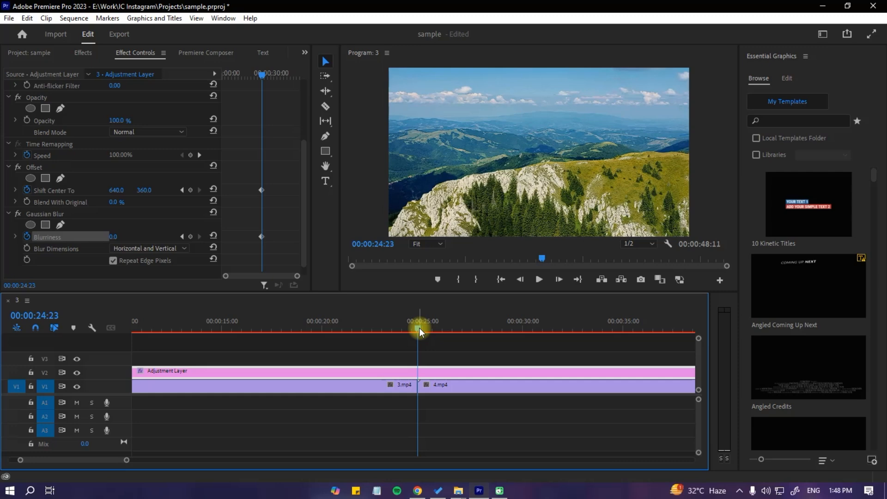
{"action": "key", "text": "Right"}
{"action": "key", "text": "Right"}
{"action": "key", "text": "Right"}
{"action": "key", "text": "Right"}
{"action": "key", "text": "Right"}
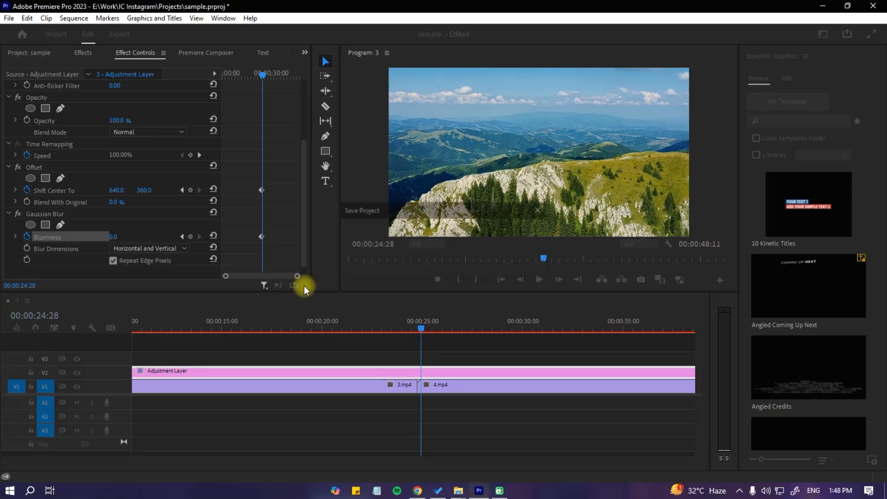
{"action": "left_click_drag", "start_coordinate": [298, 278], "coordinate": [277, 278]}
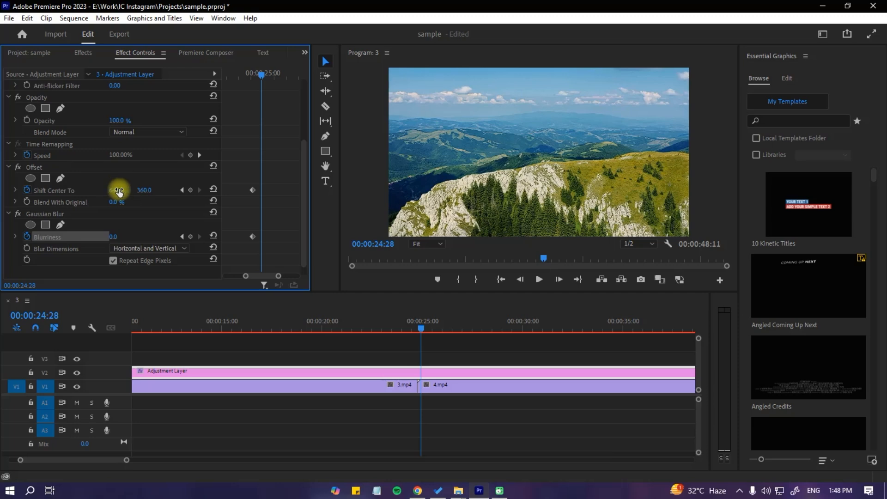
{"action": "left_click_drag", "start_coordinate": [119, 192], "coordinate": [93, 191]}
{"action": "left_click", "coordinate": [192, 235]}
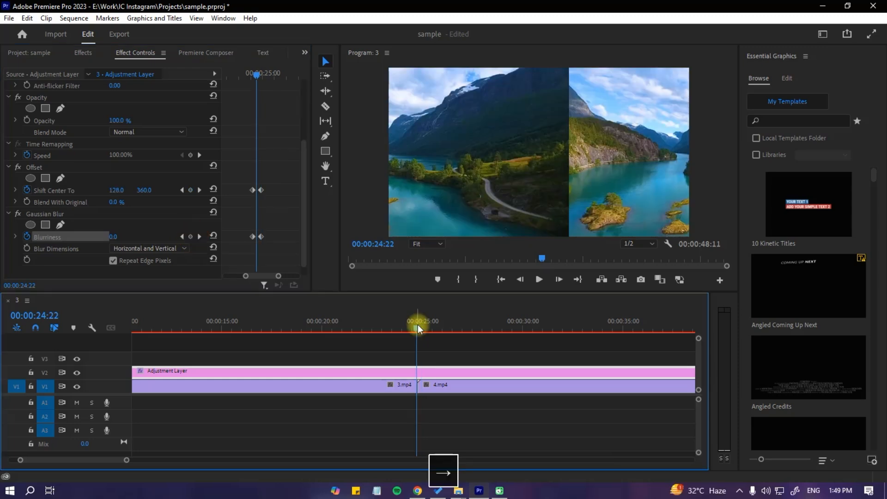
At the first frame of 4.mp4, set the Gaussian Blur's Blurriness to 200 and its Blur Dimensions to Horizontal
{"action": "key", "text": "Right"}
{"action": "key", "text": "Left"}
{"action": "key", "text": "Right"}
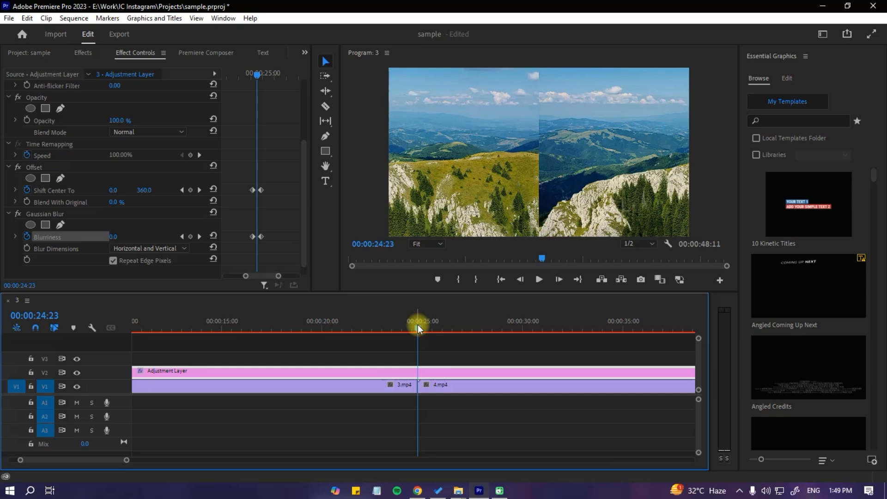
{"action": "left_click", "coordinate": [278, 276]}
{"action": "left_click_drag", "start_coordinate": [278, 277], "coordinate": [277, 277]}
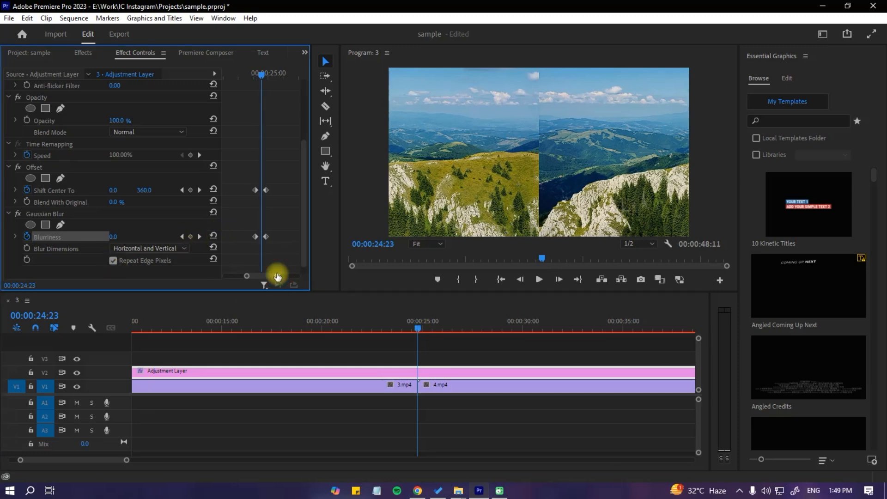
{"action": "left_click", "coordinate": [124, 236]}
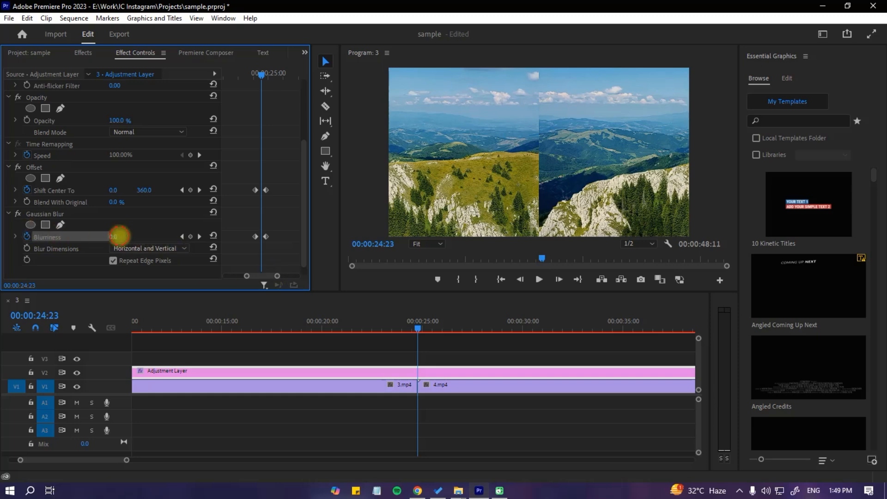
{"action": "type", "text": "200"}
{"action": "key", "text": "Return"}
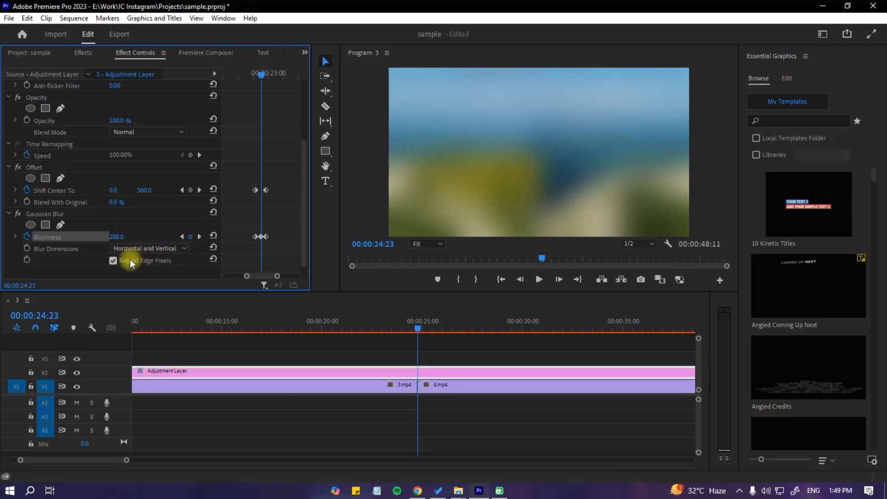
{"action": "left_click", "coordinate": [163, 249]}
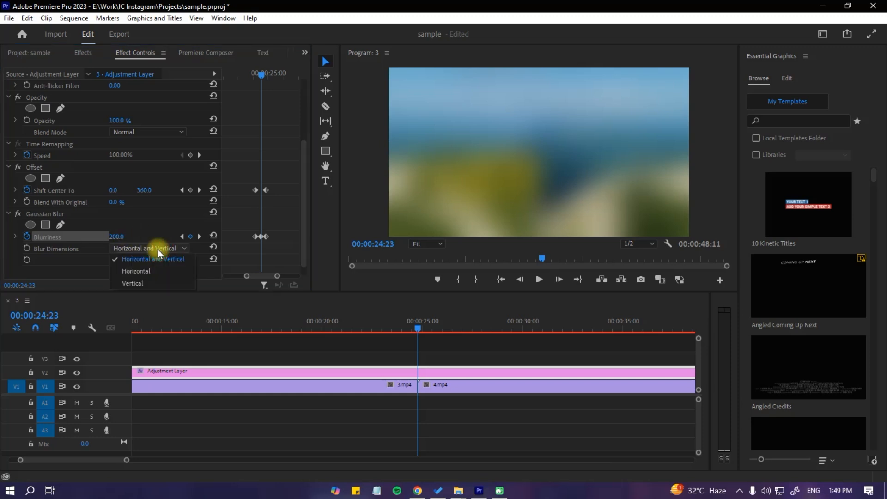
{"action": "left_click", "coordinate": [139, 270]}
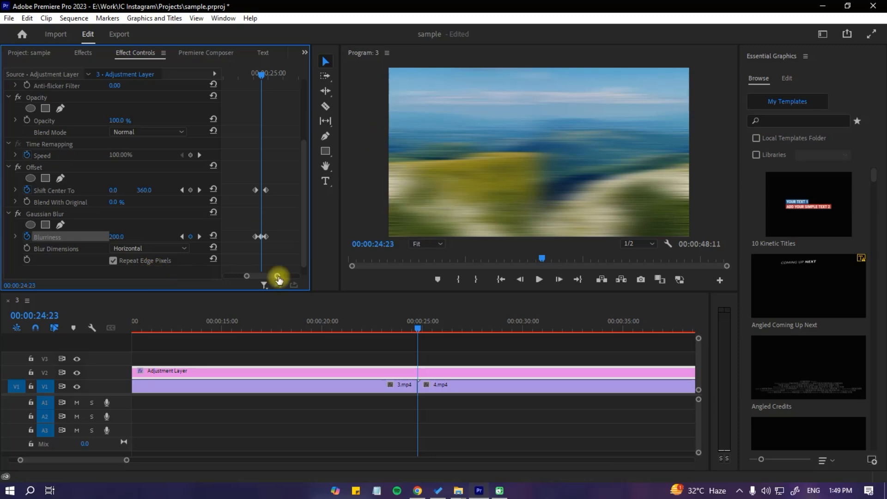
Expand the velocity graph of Offset's Shift Center To and make the graph taller
{"action": "left_click_drag", "start_coordinate": [279, 277], "coordinate": [274, 280]}
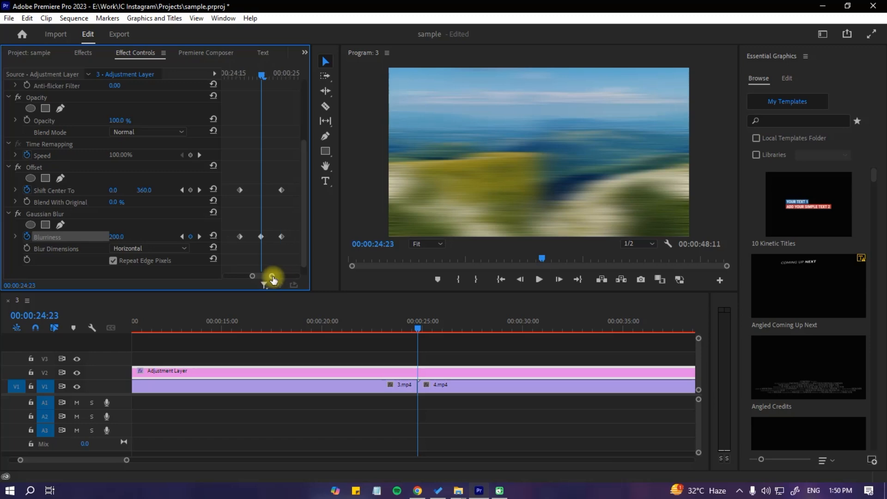
{"action": "left_click", "coordinate": [15, 190]}
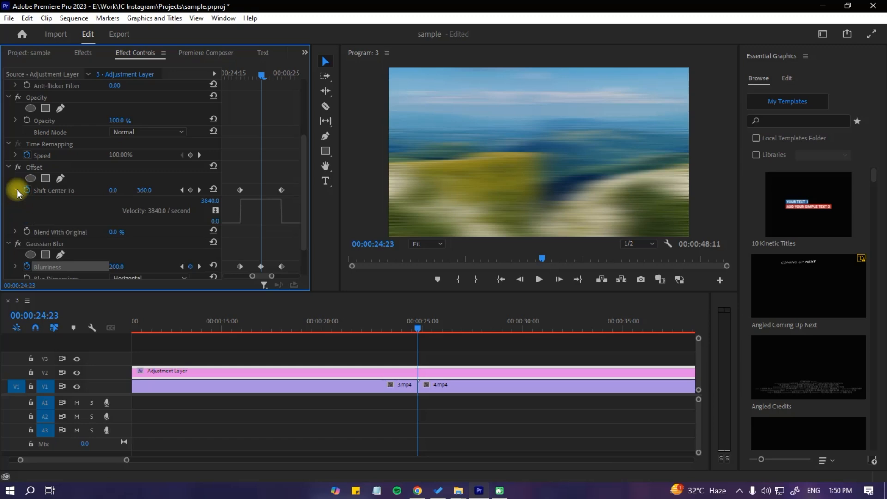
{"action": "left_click", "coordinate": [248, 223]}
{"action": "left_click_drag", "start_coordinate": [248, 233], "coordinate": [248, 234]}
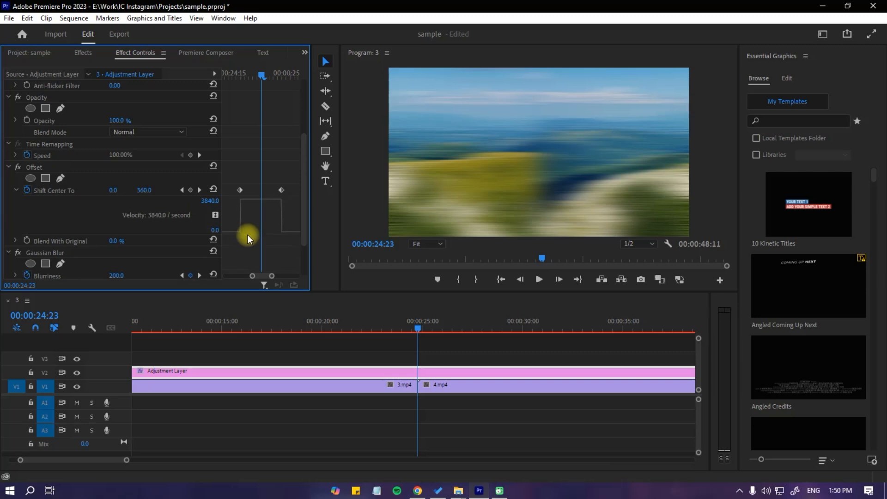
Flatten the first Shift Center To keyframe's outgoing velocity to near zero and extend its handle to the cut for a slow start
{"action": "left_click", "coordinate": [239, 189]}
{"action": "left_click_drag", "start_coordinate": [310, 241], "coordinate": [379, 237]}
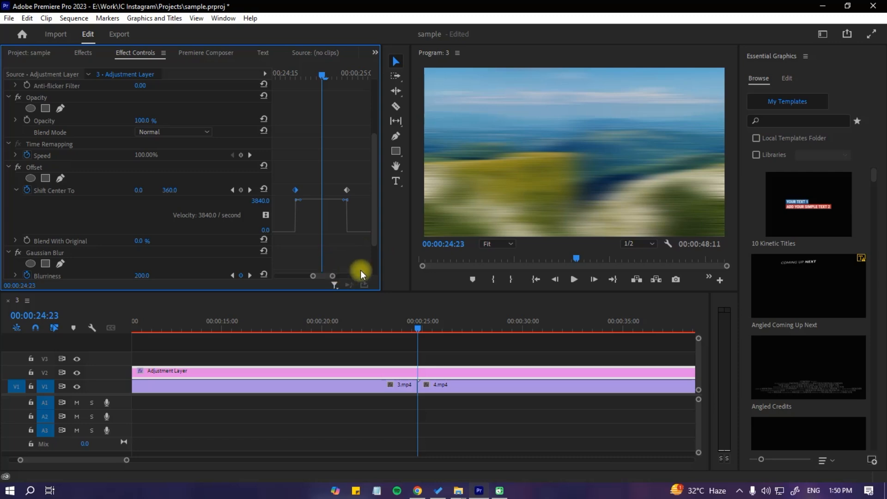
{"action": "left_click_drag", "start_coordinate": [273, 246], "coordinate": [226, 245]}
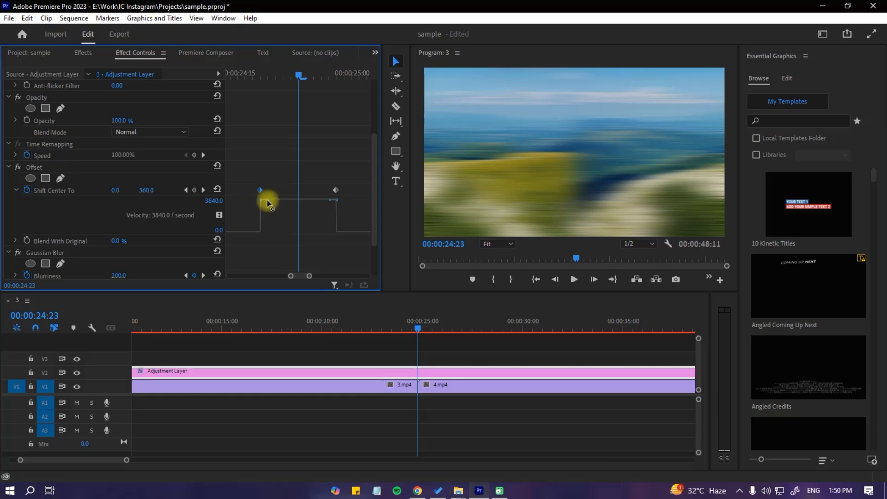
{"action": "left_click_drag", "start_coordinate": [267, 202], "coordinate": [271, 237]}
{"action": "left_click_drag", "start_coordinate": [269, 235], "coordinate": [297, 231]}
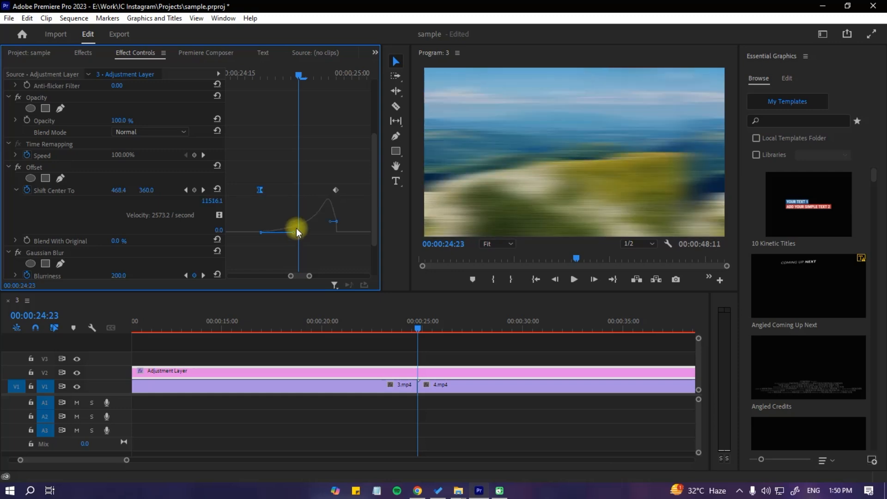
Lower the last Shift Center To keyframe's incoming velocity to near zero and extend its handle back toward the cut
{"action": "left_click", "coordinate": [337, 193]}
{"action": "left_click_drag", "start_coordinate": [330, 225], "coordinate": [304, 236]}
{"action": "left_click_drag", "start_coordinate": [304, 234], "coordinate": [303, 234]}
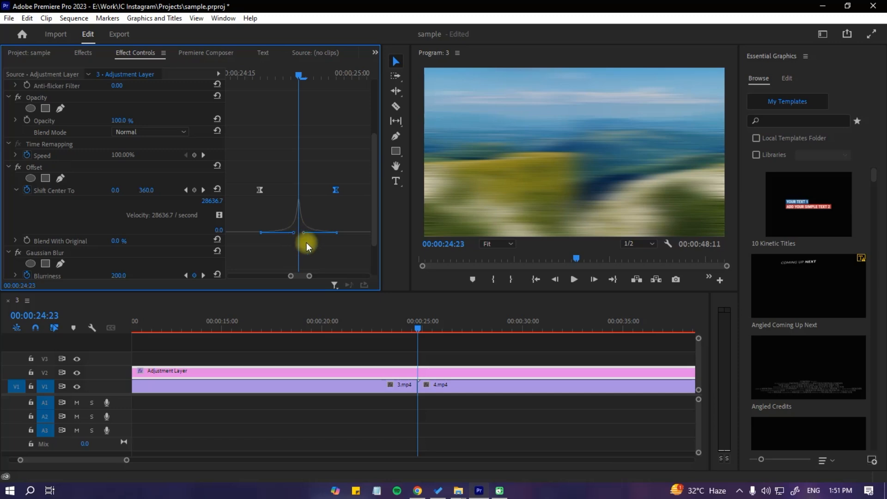
Fine-tune both Shift Center To velocity handles so the curve forms a sharp, narrow peak at the cut
{"action": "left_click_drag", "start_coordinate": [311, 276], "coordinate": [306, 274]}
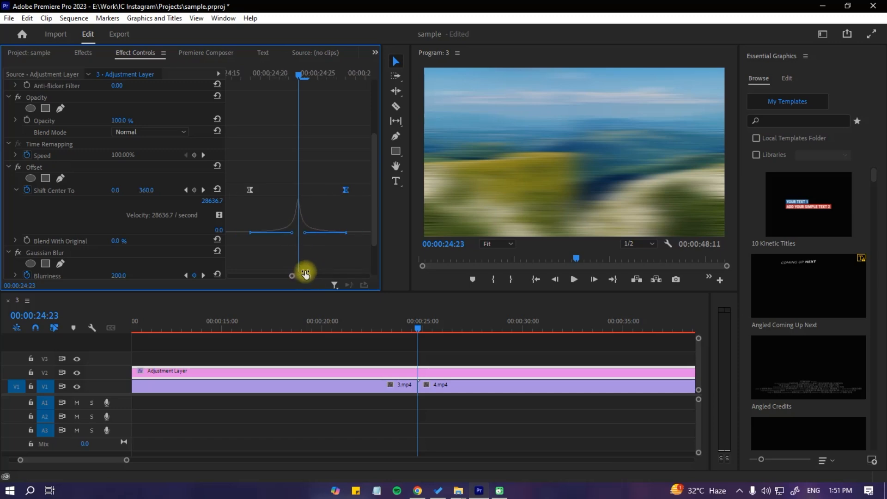
{"action": "left_click_drag", "start_coordinate": [304, 232], "coordinate": [305, 234]}
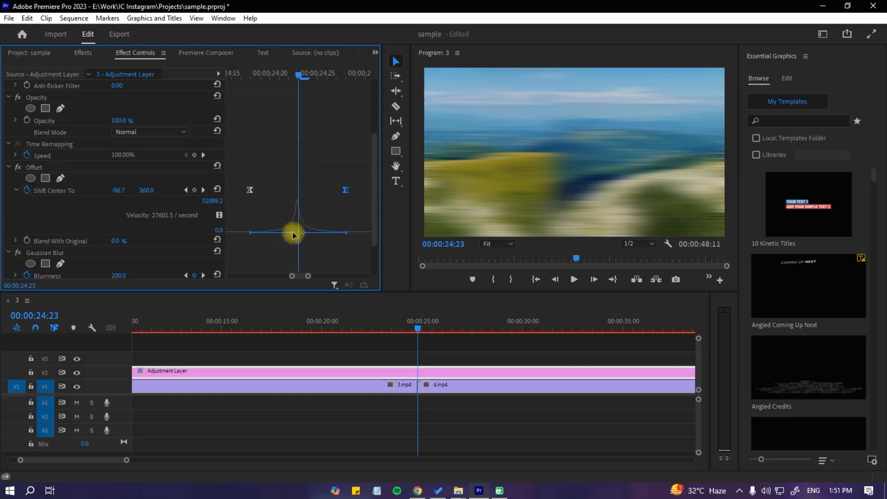
{"action": "left_click_drag", "start_coordinate": [294, 235], "coordinate": [294, 234]}
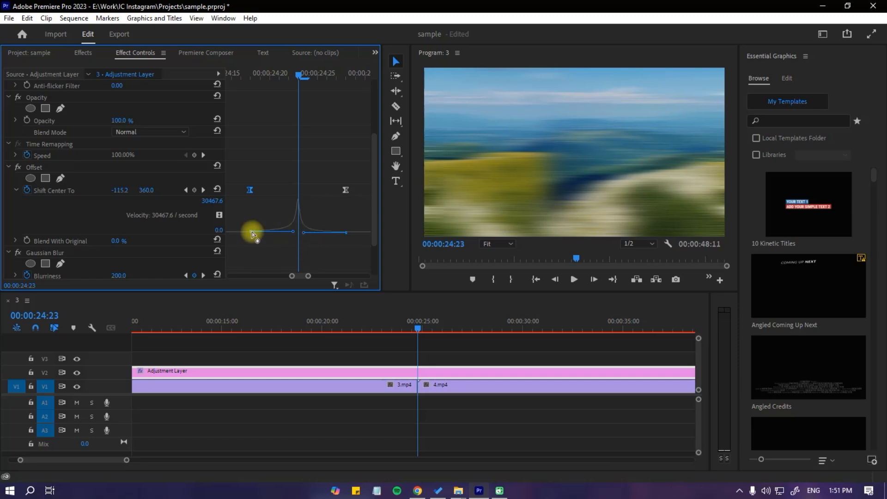
{"action": "left_click_drag", "start_coordinate": [252, 232], "coordinate": [250, 233]}
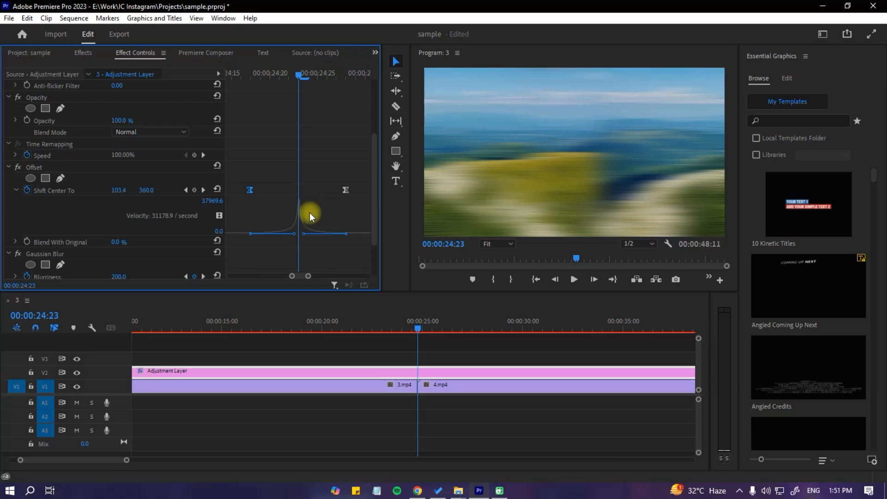
Play the sequence across the cut between 3.mp4 and 4.mp4 twice to check the slide transition
{"action": "left_click", "coordinate": [131, 461]}
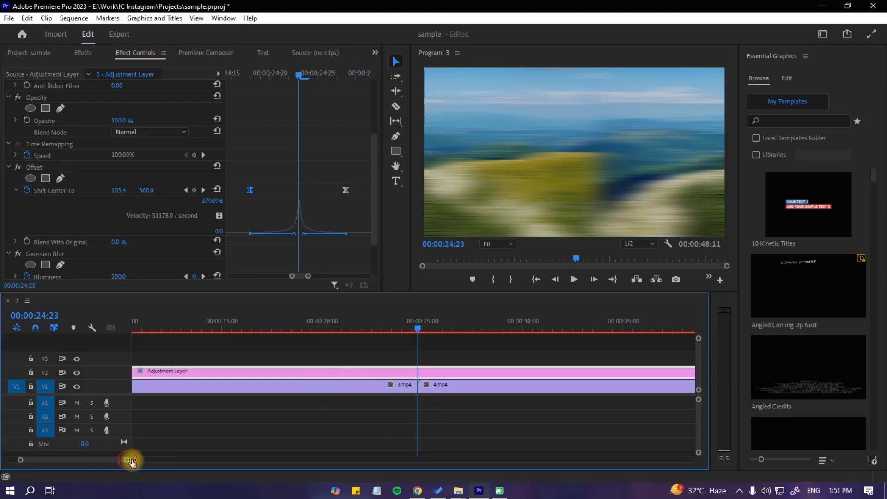
{"action": "left_click_drag", "start_coordinate": [131, 461], "coordinate": [210, 461]}
{"action": "left_click", "coordinate": [268, 325]}
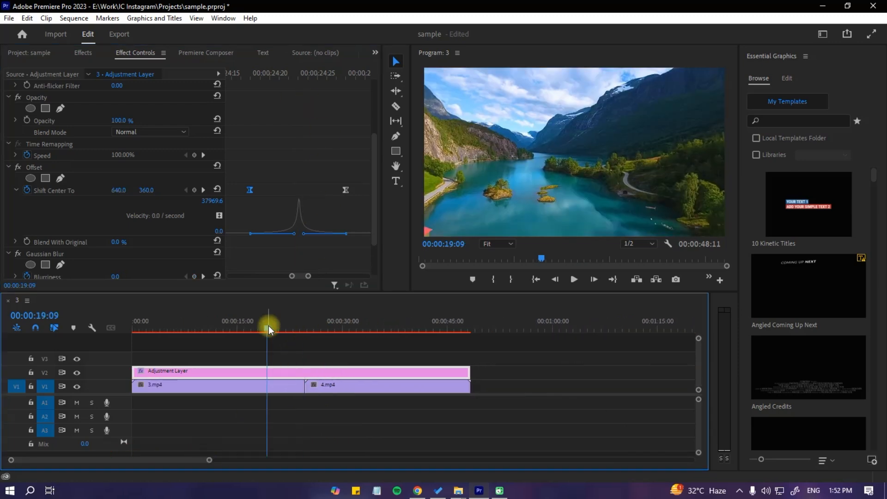
{"action": "left_click", "coordinate": [575, 280]}
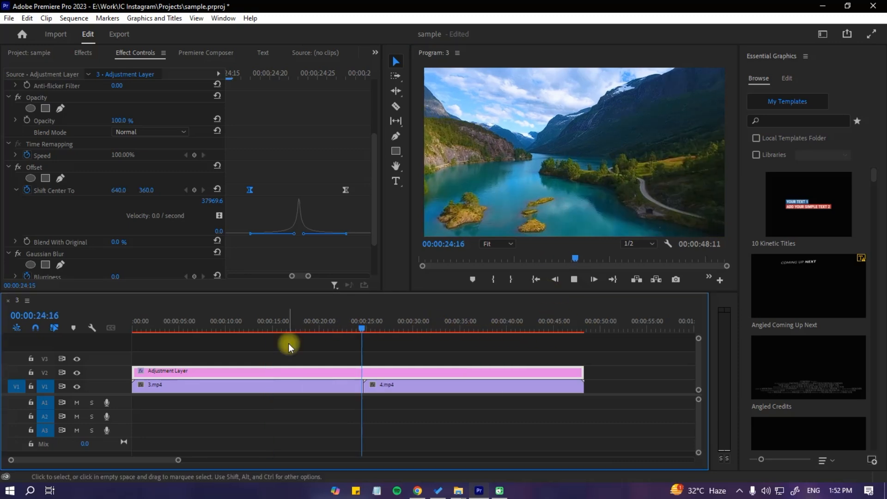
{"action": "left_click", "coordinate": [575, 280]}
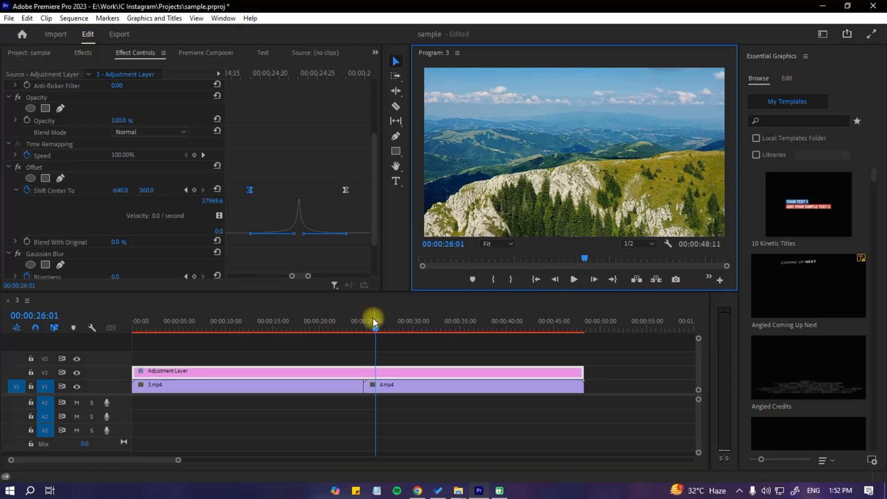
{"action": "left_click_drag", "start_coordinate": [374, 322], "coordinate": [353, 321]}
{"action": "left_click", "coordinate": [574, 280]}
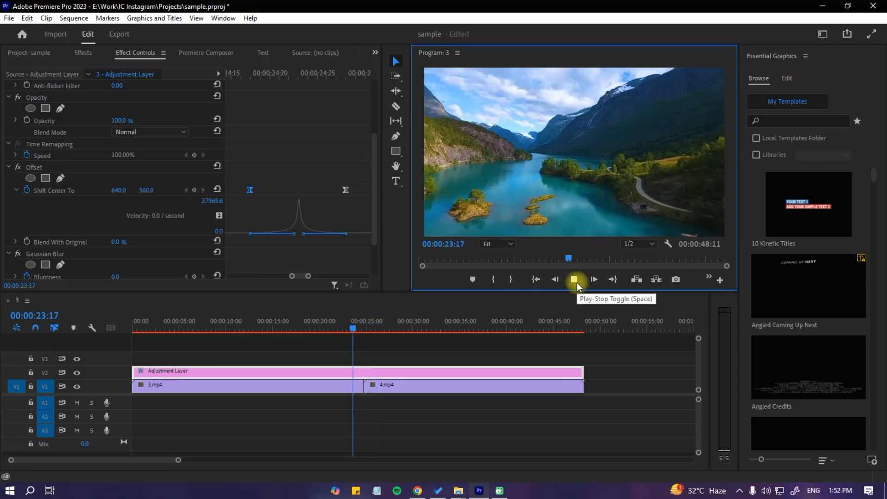
{"action": "left_click", "coordinate": [574, 279]}
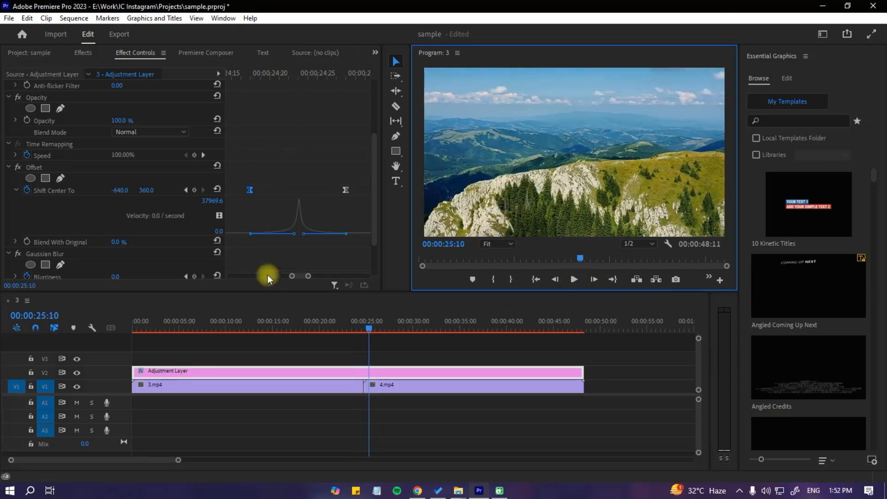
Set the temporal interpolation of all Shift Center To and Blurriness keyframes to Bezier
{"action": "left_click", "coordinate": [365, 331]}
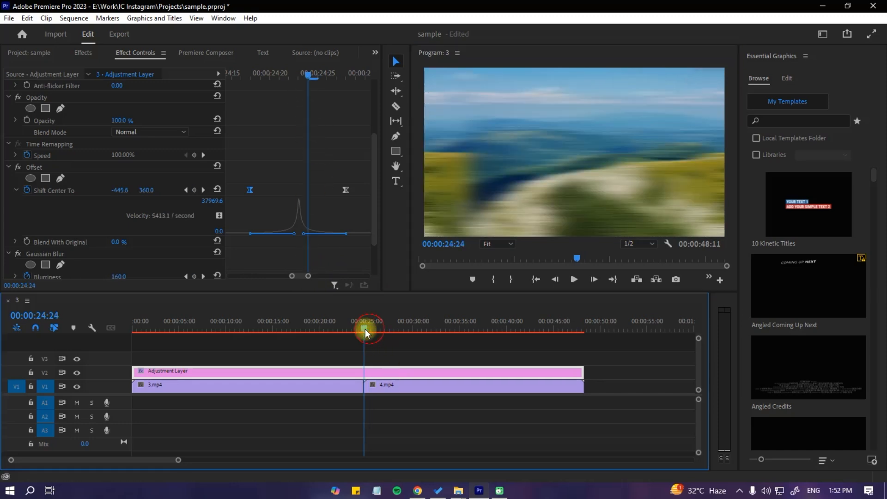
{"action": "left_click", "coordinate": [298, 77]}
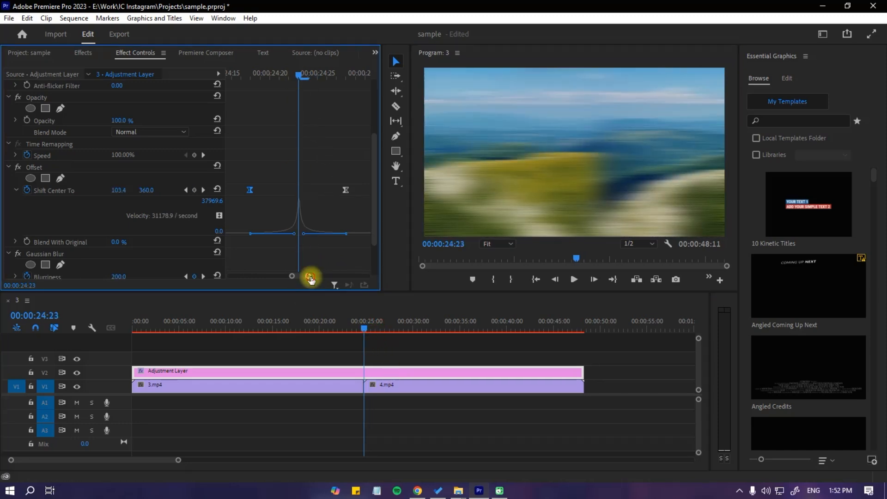
{"action": "left_click_drag", "start_coordinate": [310, 277], "coordinate": [310, 277]}
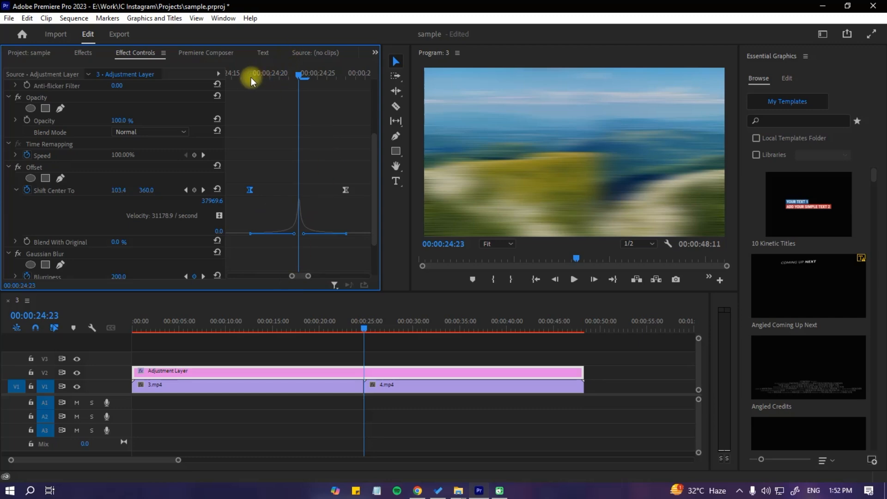
{"action": "scroll", "coordinate": [374, 235], "scroll_direction": "down", "scroll_amount": 3}
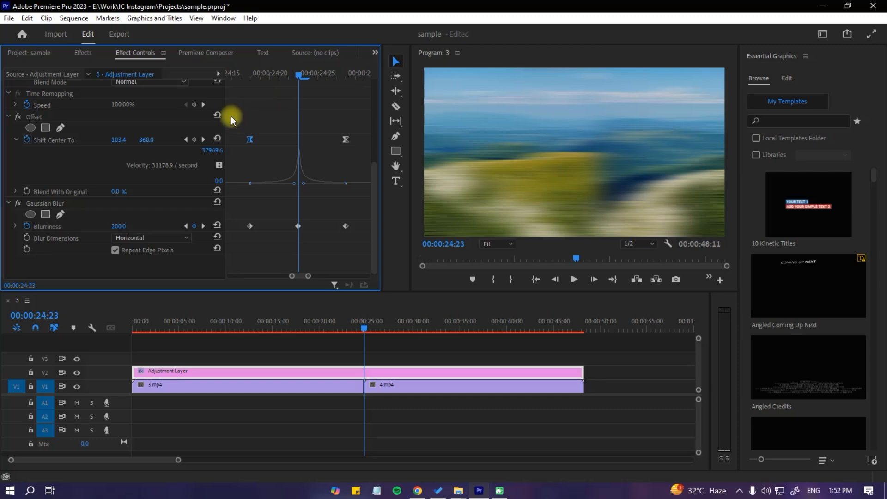
{"action": "left_click_drag", "start_coordinate": [231, 119], "coordinate": [362, 254]}
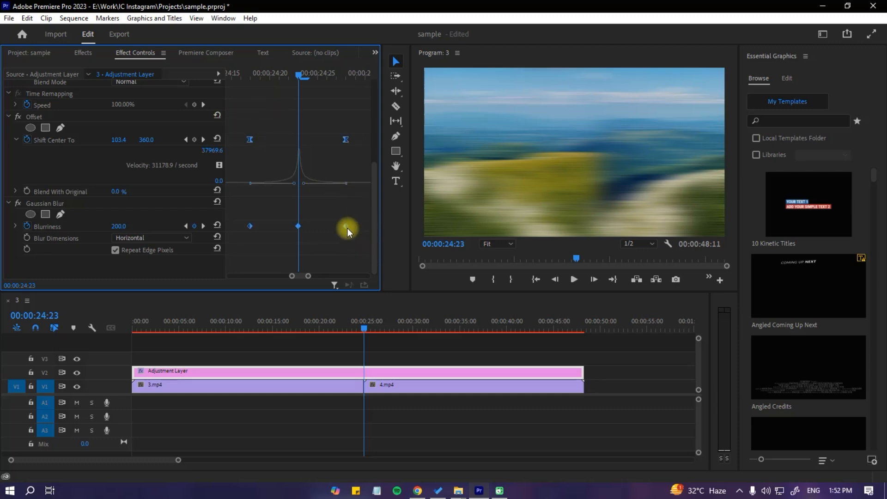
{"action": "right_click", "coordinate": [347, 228]}
{"action": "mouse_move", "coordinate": [415, 325]}
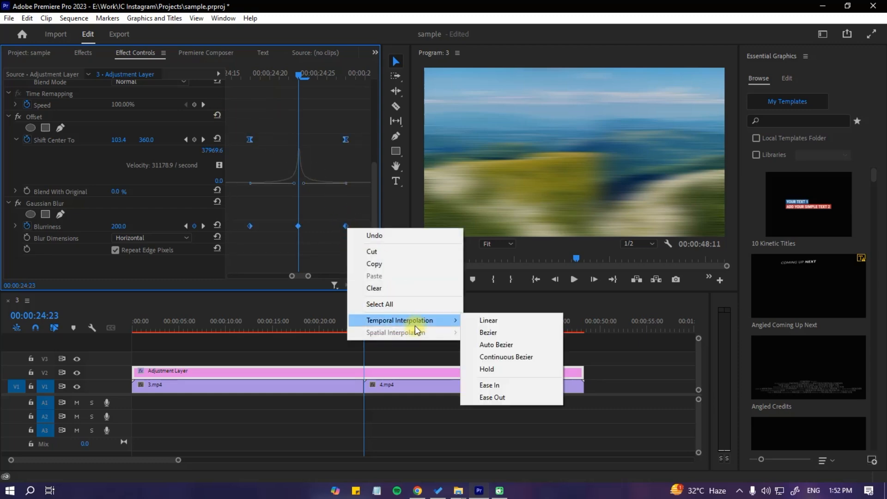
{"action": "left_click", "coordinate": [499, 334]}
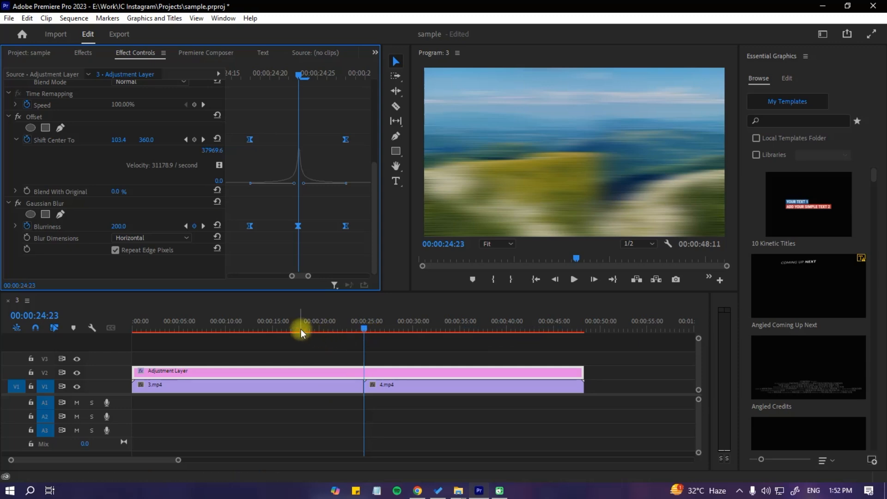
Play from shortly before the cut into 4.mp4 to review the transition with the smoothed keyframes
{"action": "left_click_drag", "start_coordinate": [301, 329], "coordinate": [327, 324]}
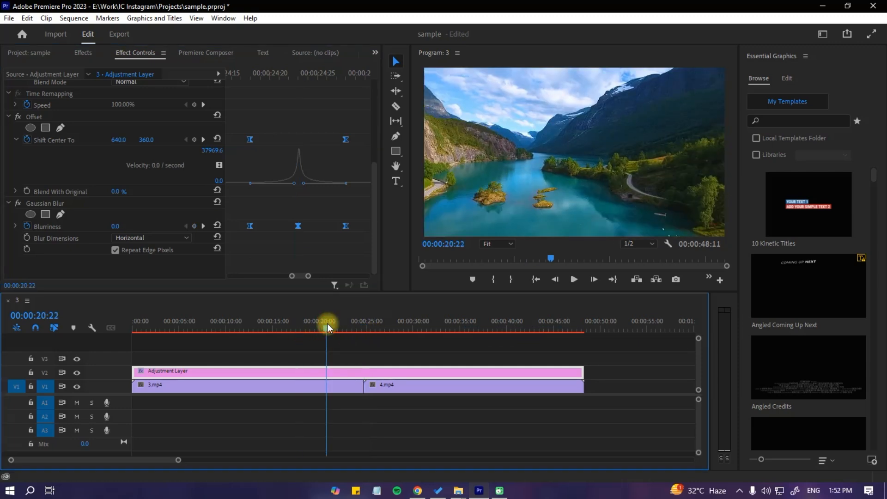
{"action": "key", "text": "space"}
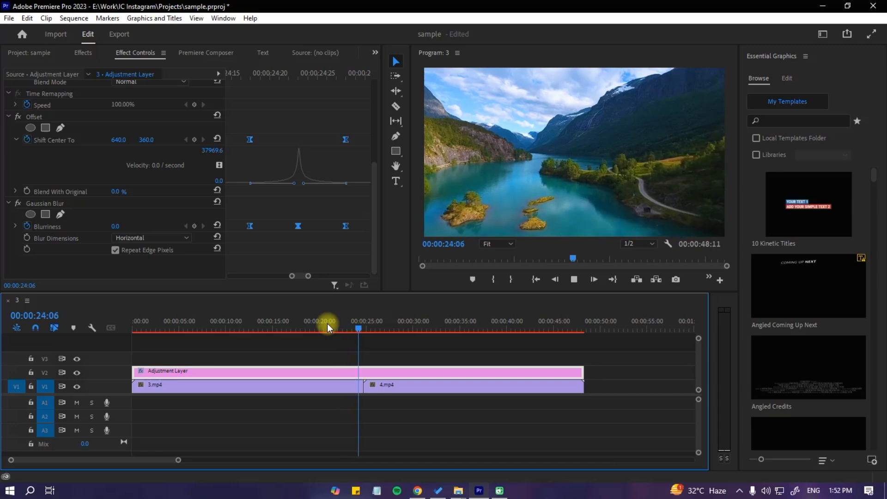
{"action": "key", "text": "space"}
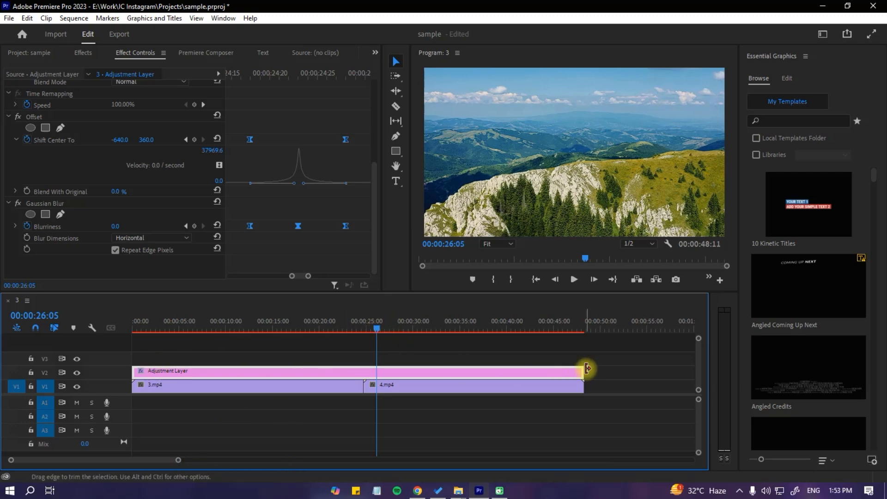
Trim the adjustment layer to a short span around the cut, from 00:00:23:22 to about 00:00:26:05
{"action": "left_click_drag", "start_coordinate": [583, 371], "coordinate": [377, 371]}
{"action": "left_click", "coordinate": [343, 329]}
{"action": "mouse_move", "coordinate": [343, 331]}
{"action": "left_mouse_down"}
{"action": "mouse_move", "coordinate": [361, 326]}
{"action": "mouse_move", "coordinate": [355, 329]}
{"action": "left_mouse_up"}
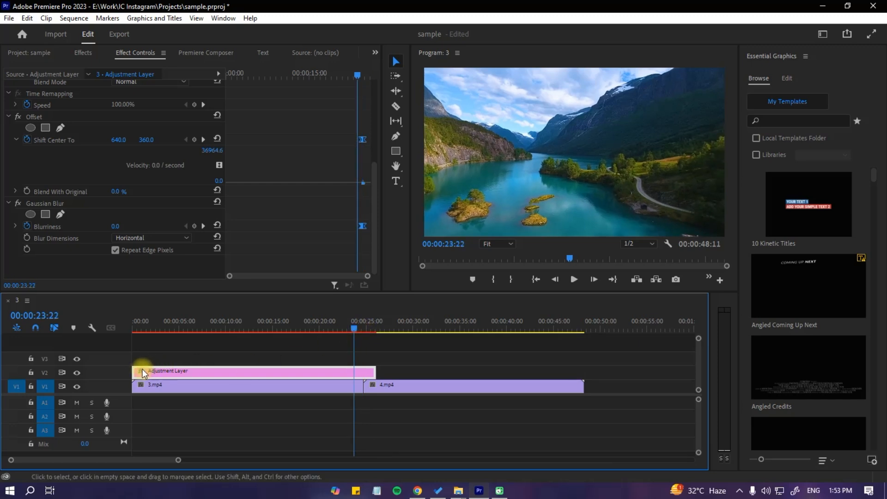
{"action": "left_click_drag", "start_coordinate": [135, 370], "coordinate": [354, 370]}
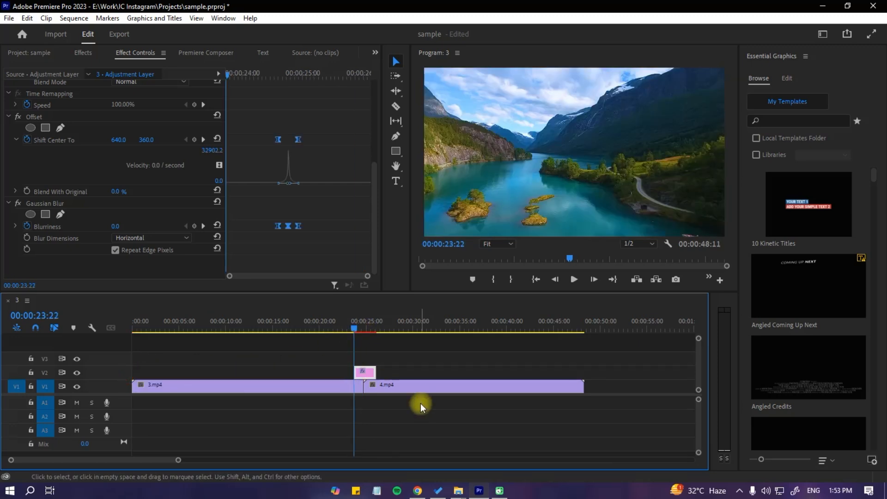